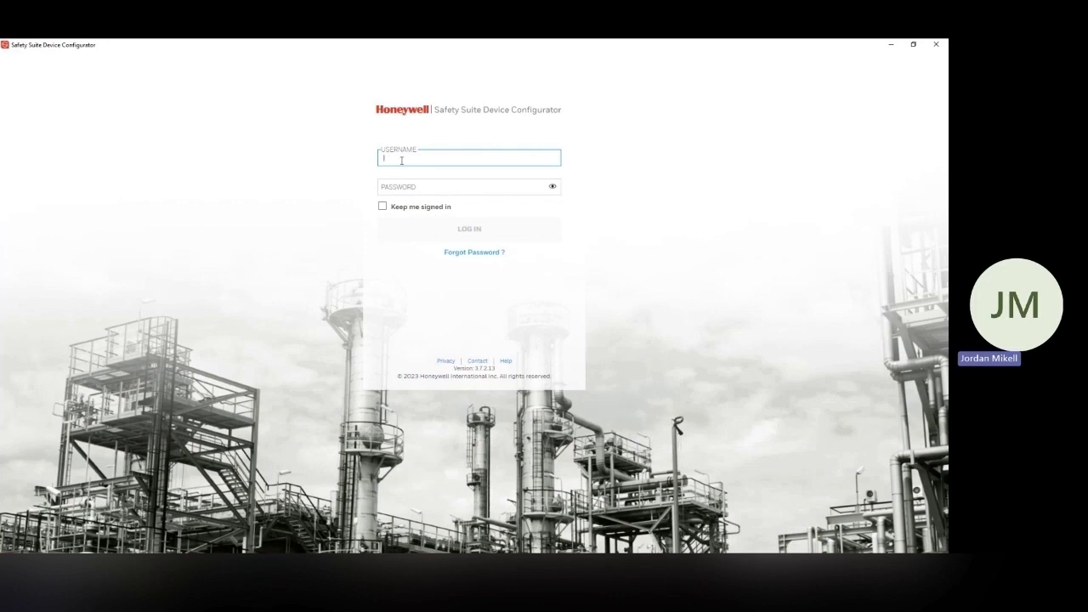
# Log in with the administrator username and account password, with Keep me signed in ticked.
pyautogui.write('Administrator')
pyautogui.click(404, 178)
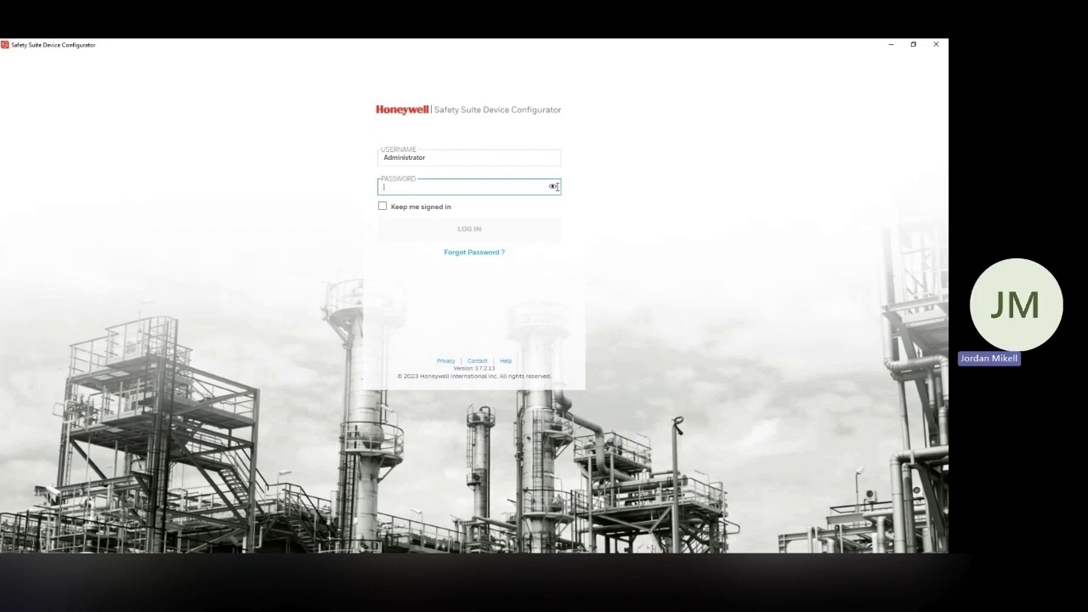
pyautogui.click(518, 188)
pyautogui.write('Default123')
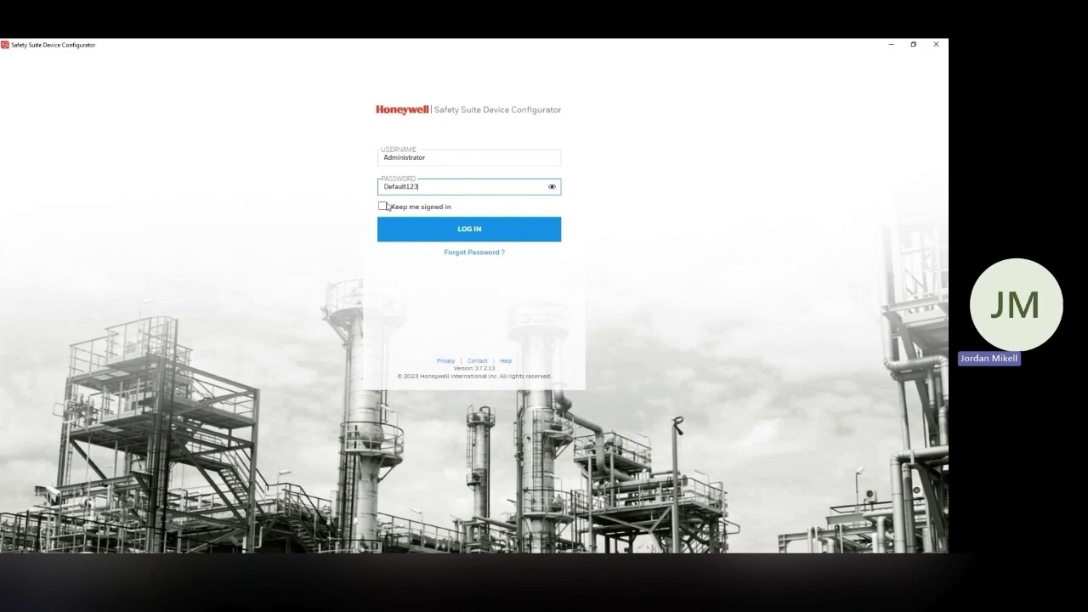
pyautogui.click(385, 206)
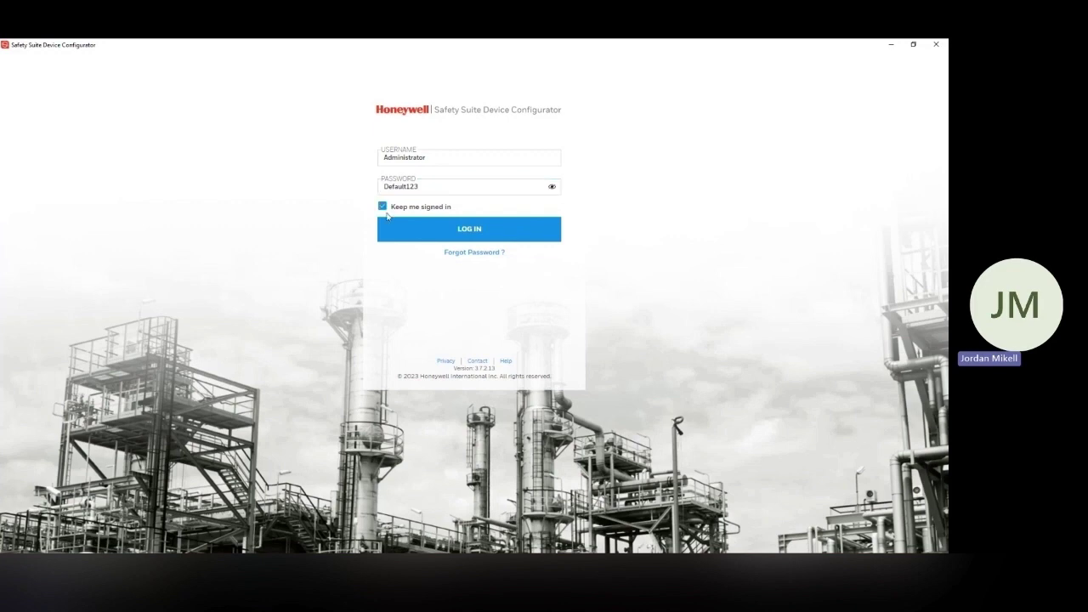
pyautogui.click(445, 194)
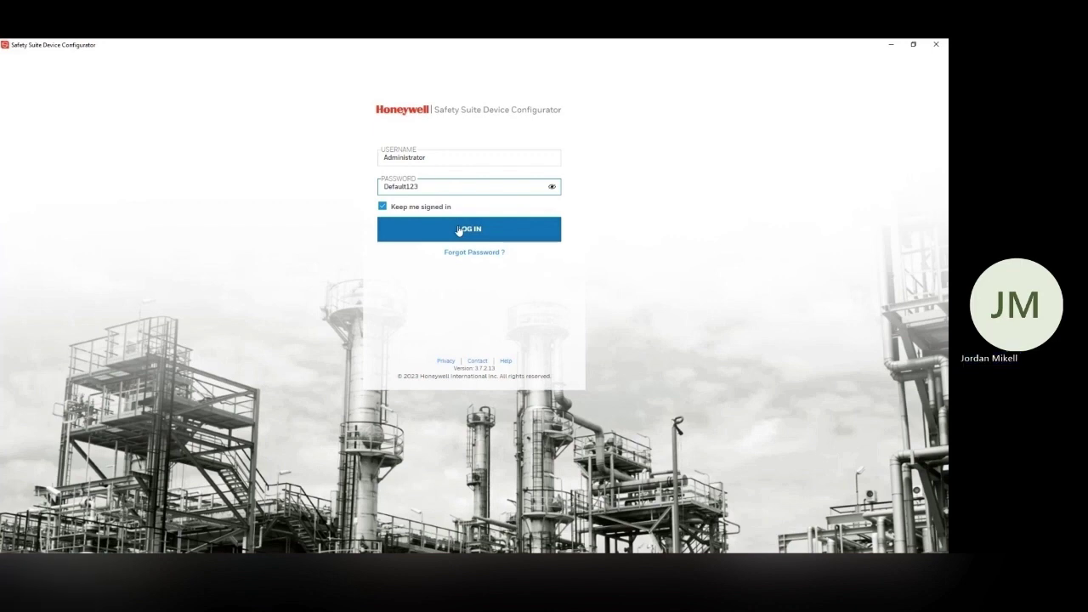
pyautogui.click(459, 230)
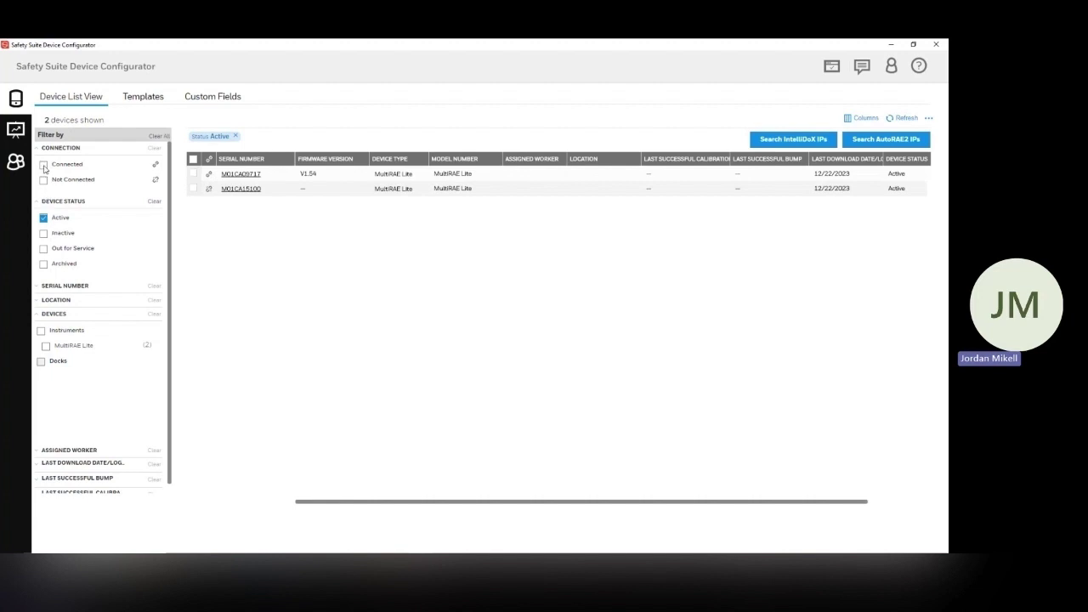
# Filter to connected devices, select the MultiRAE Lite, download its data and watch progress in notifications.
pyautogui.click(44, 165)
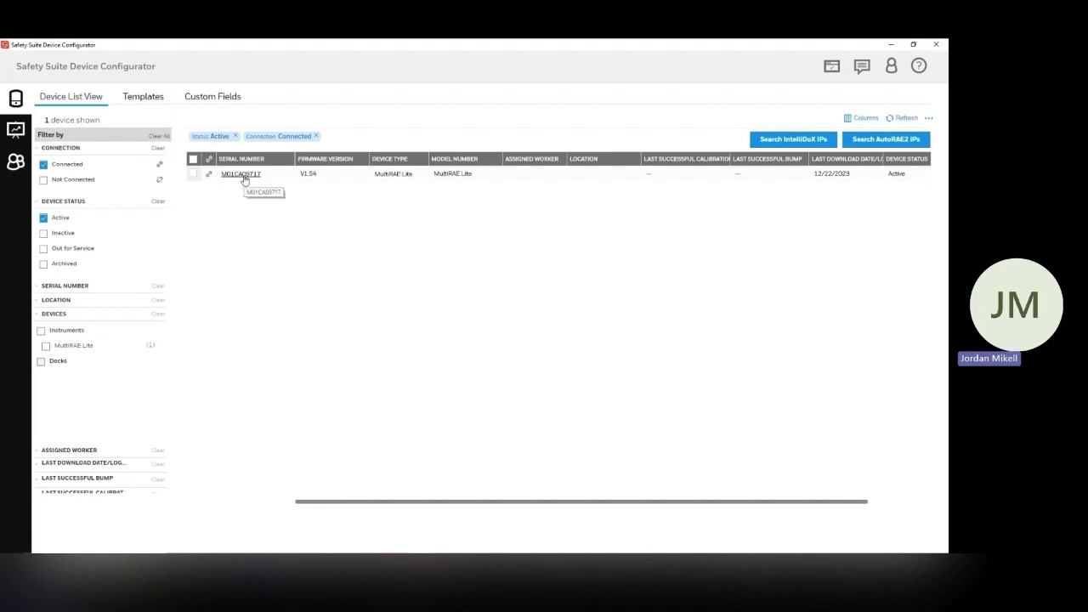
pyautogui.click(193, 174)
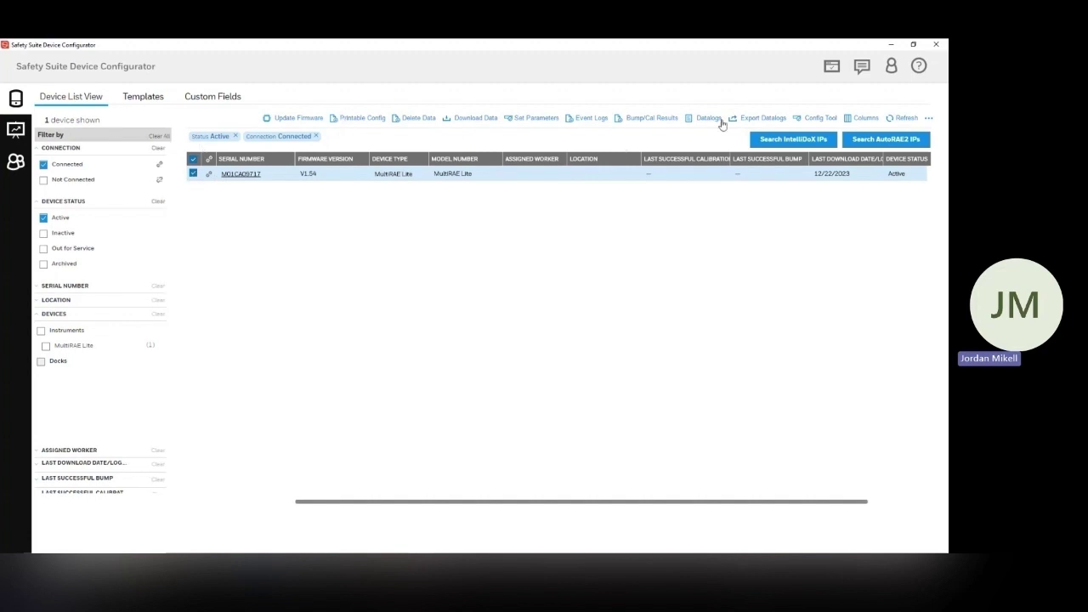
pyautogui.click(193, 176)
pyautogui.click(193, 176)
pyautogui.click(483, 119)
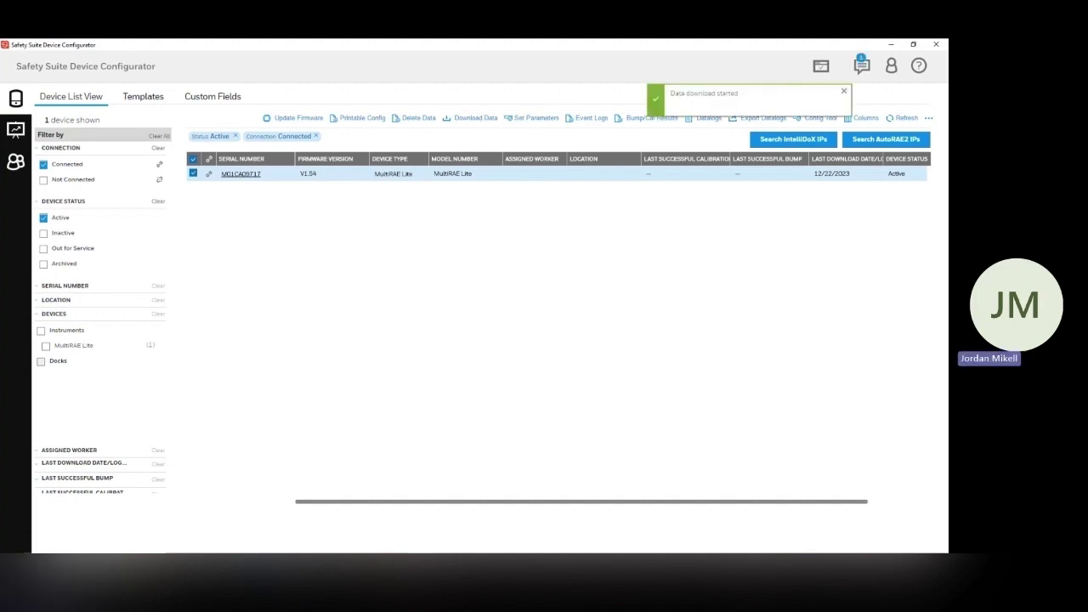
pyautogui.click(860, 66)
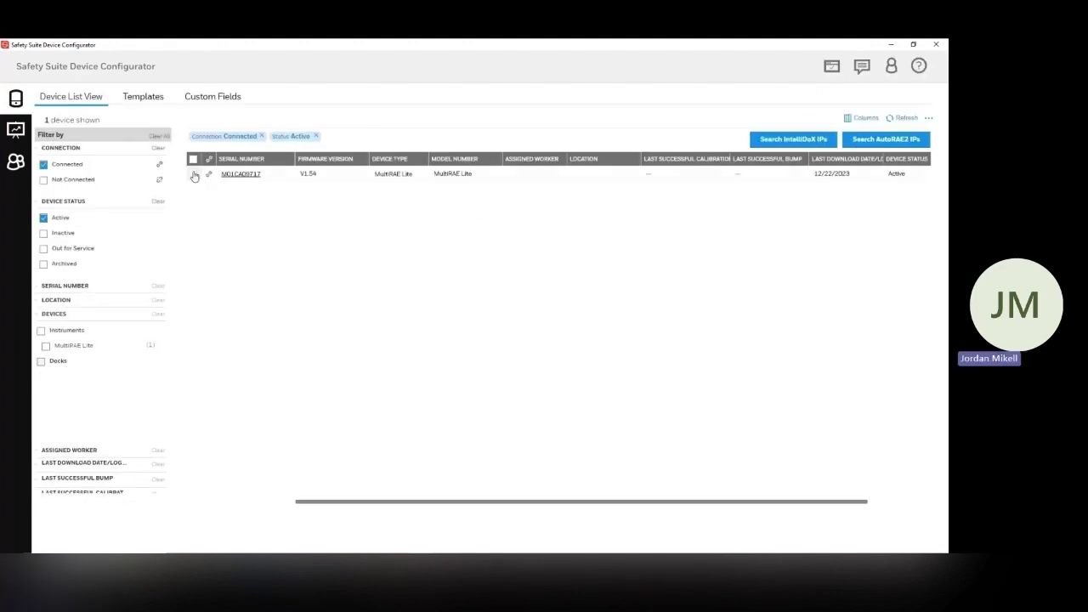
# Select the connected MultiRAE Lite M01CA09717 and open its Datalogs page.
pyautogui.click(193, 174)
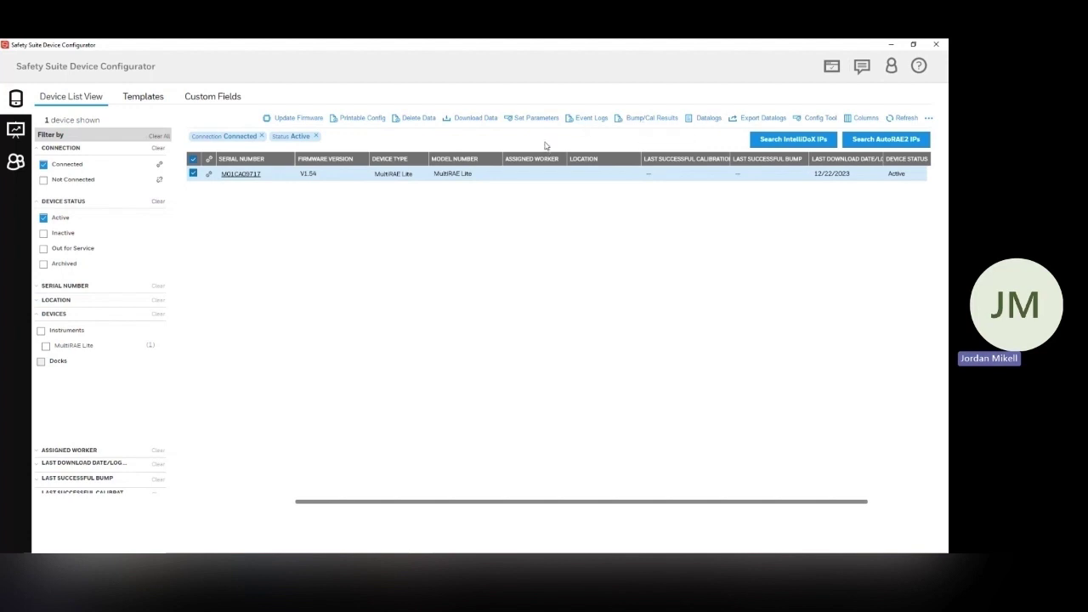
pyautogui.click(593, 121)
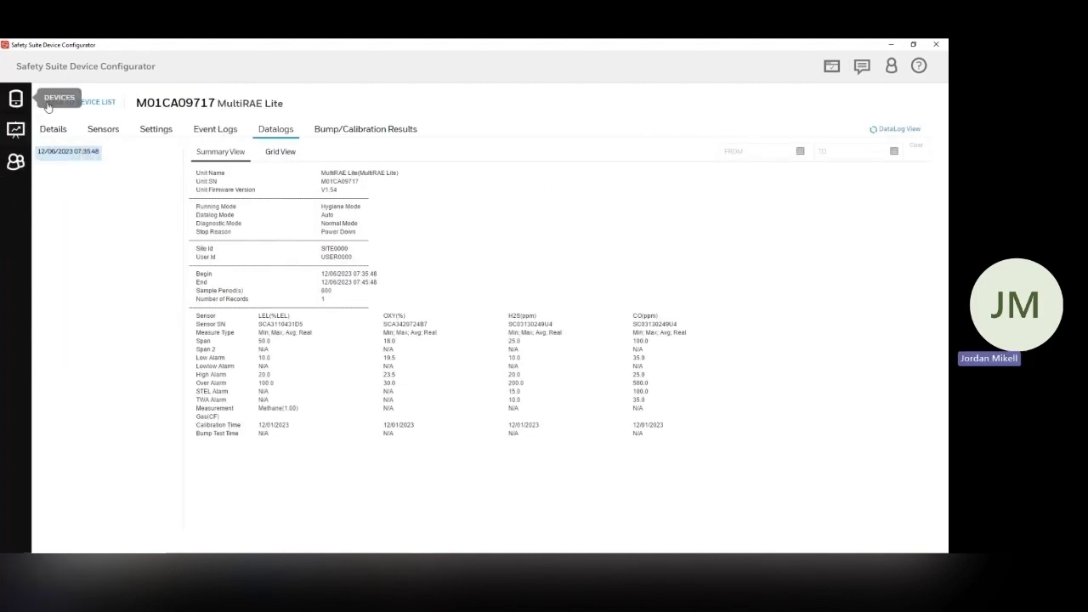
pyautogui.click(85, 105)
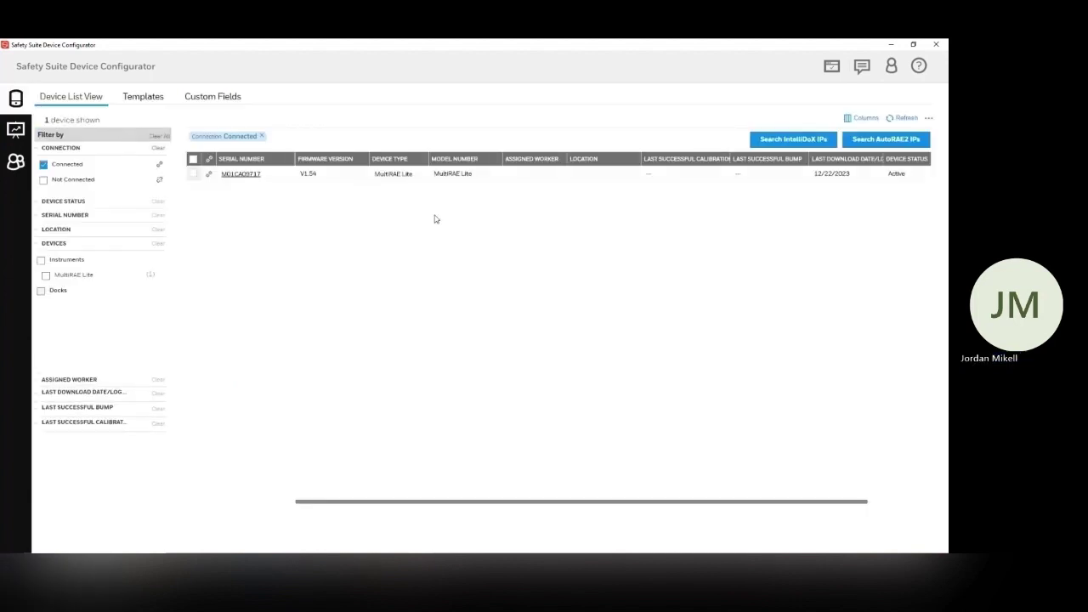
pyautogui.click(192, 173)
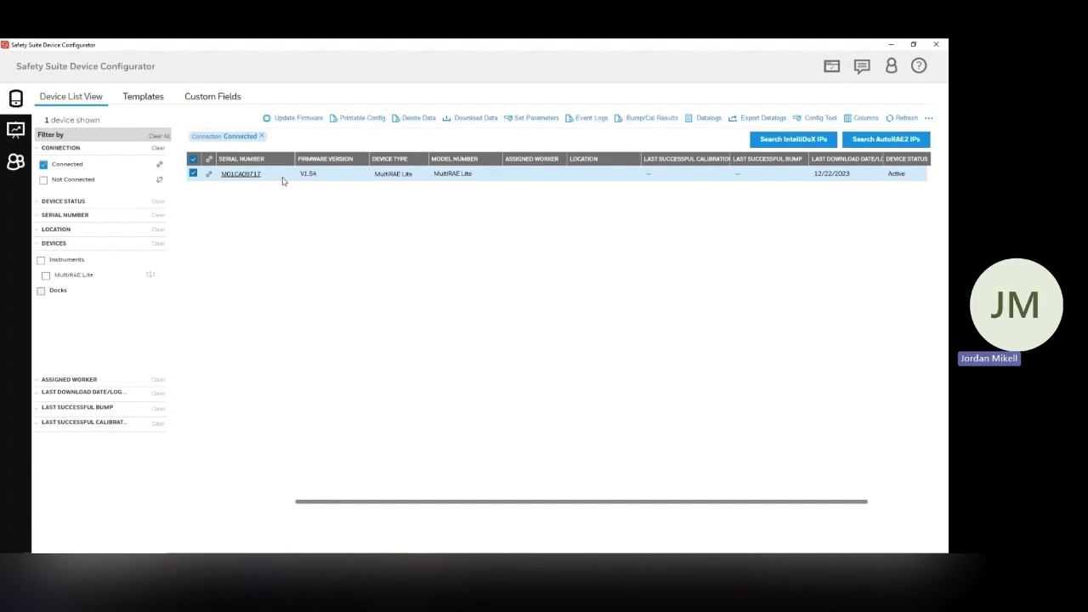
pyautogui.click(690, 123)
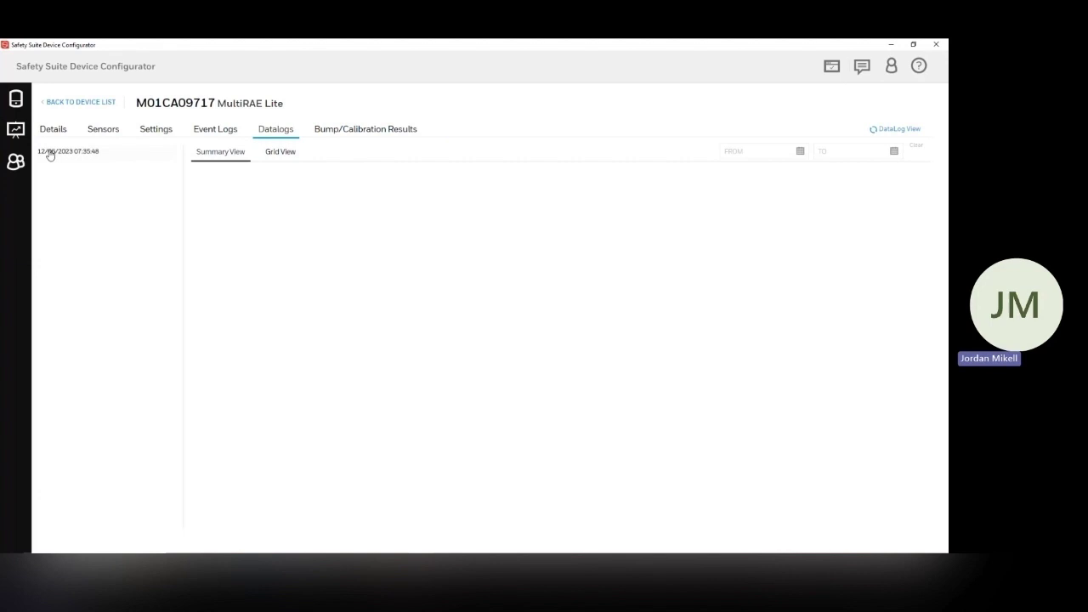
# Open the 12/06/2023 07:35:48 datalog and check its Sample Period and Number of Records.
pyautogui.click(51, 155)
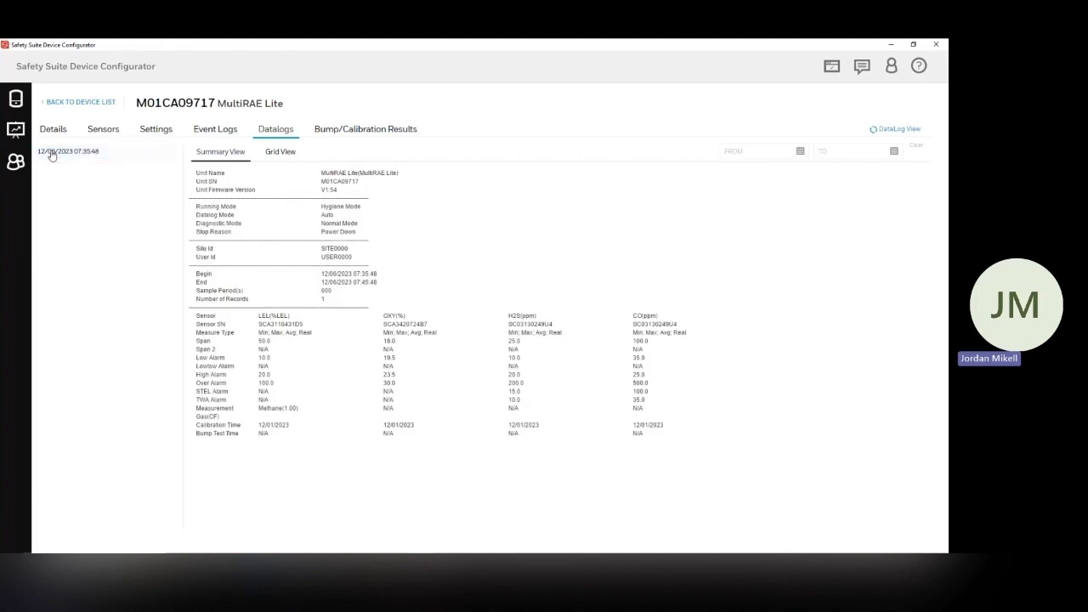
pyautogui.click(60, 154)
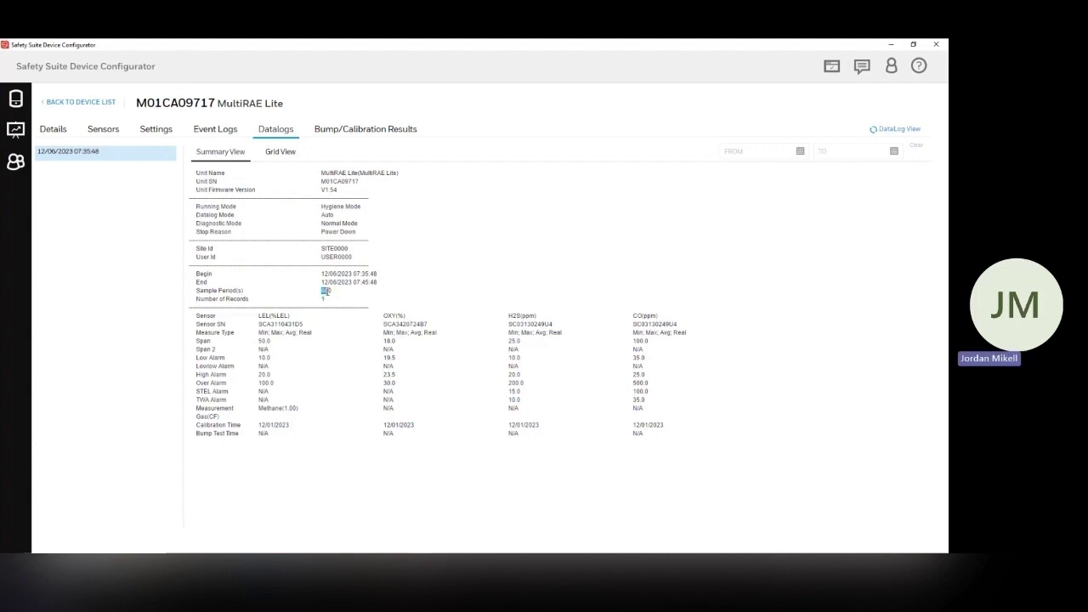
pyautogui.click(339, 297)
pyautogui.doubleClick(322, 299)
pyautogui.click(141, 157)
# From the device list, set up a datalog export for 12/1/2023–12/22/2023 to the Desktop.
pyautogui.click(59, 106)
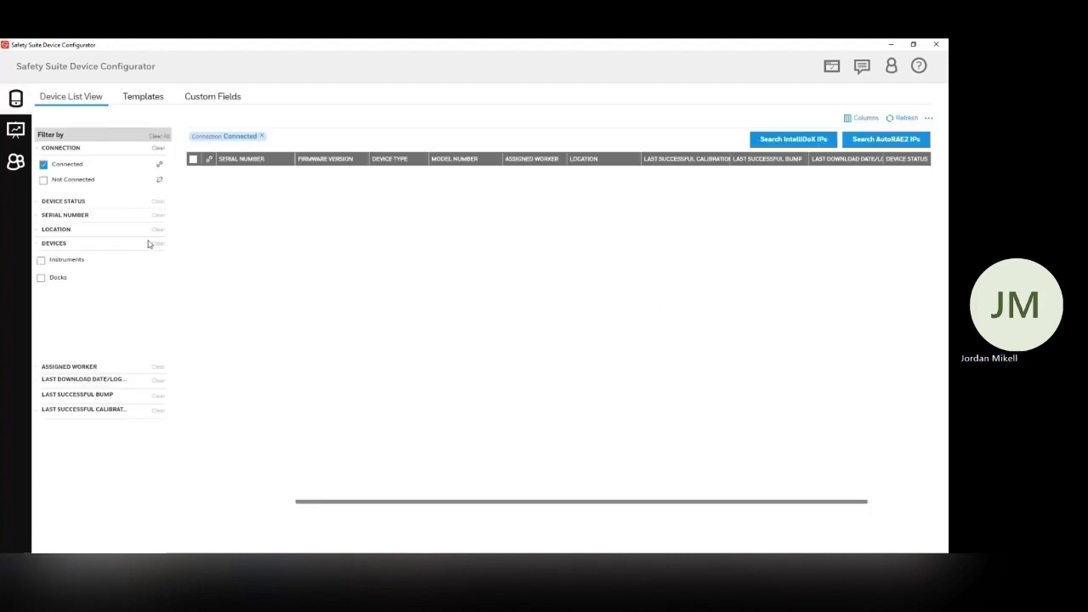
pyautogui.click(193, 174)
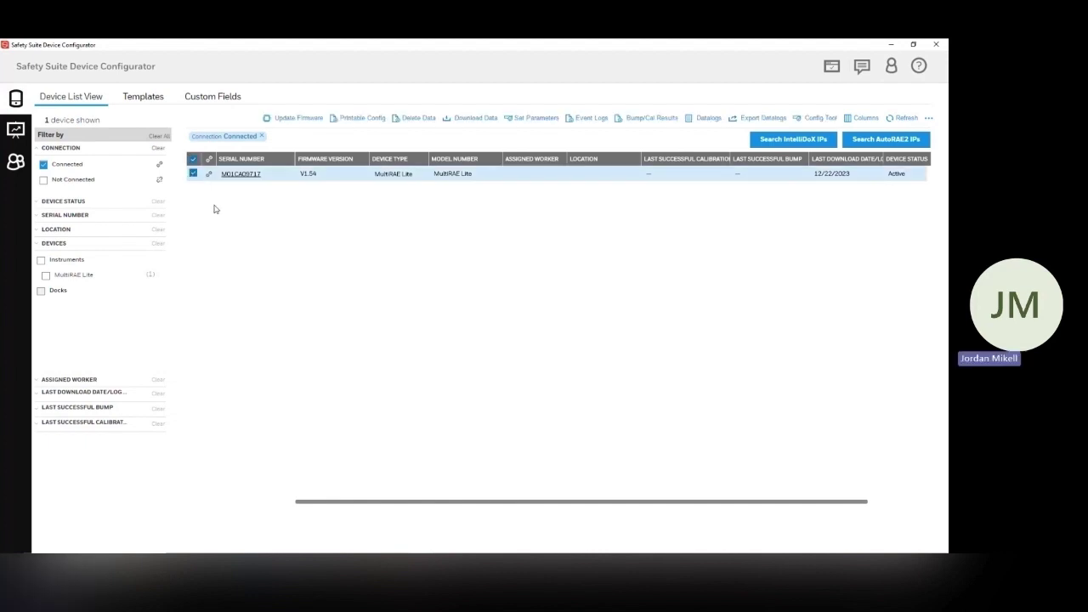
pyautogui.click(759, 118)
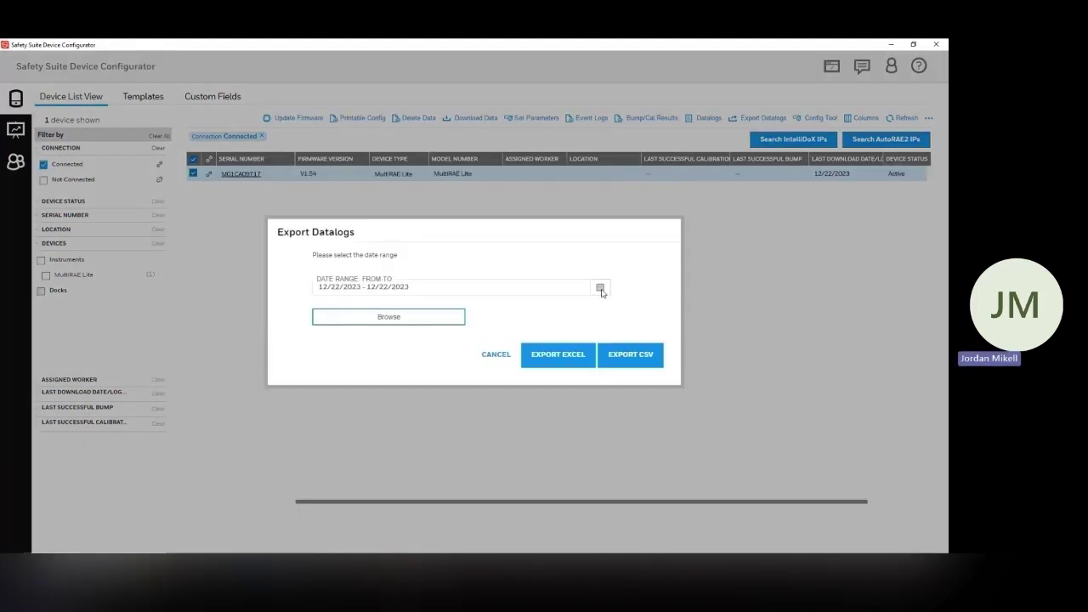
pyautogui.click(336, 290)
pyautogui.click(367, 306)
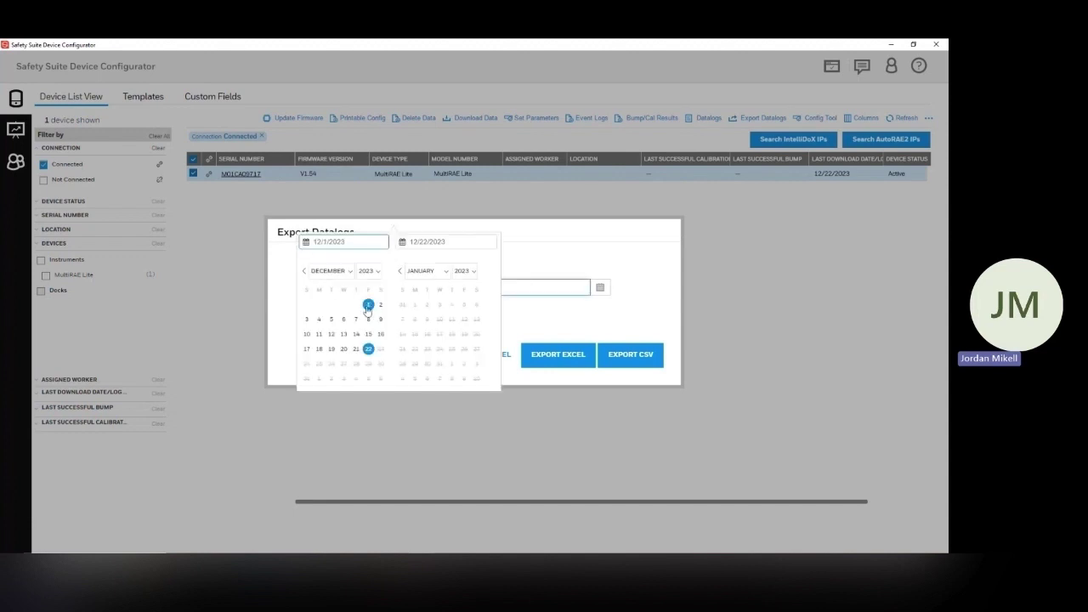
pyautogui.click(369, 350)
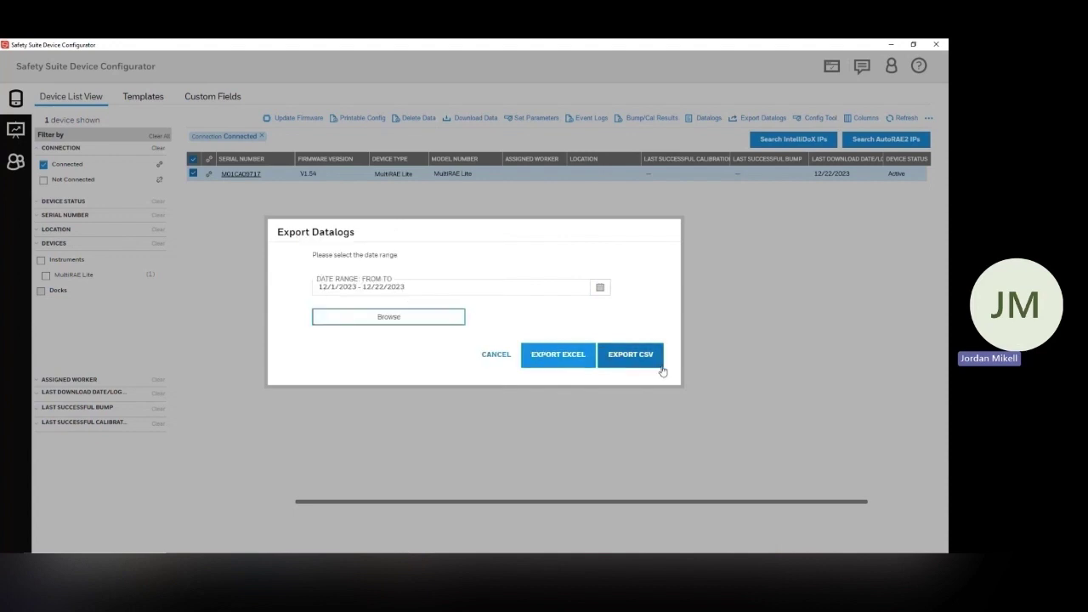
pyautogui.click(403, 326)
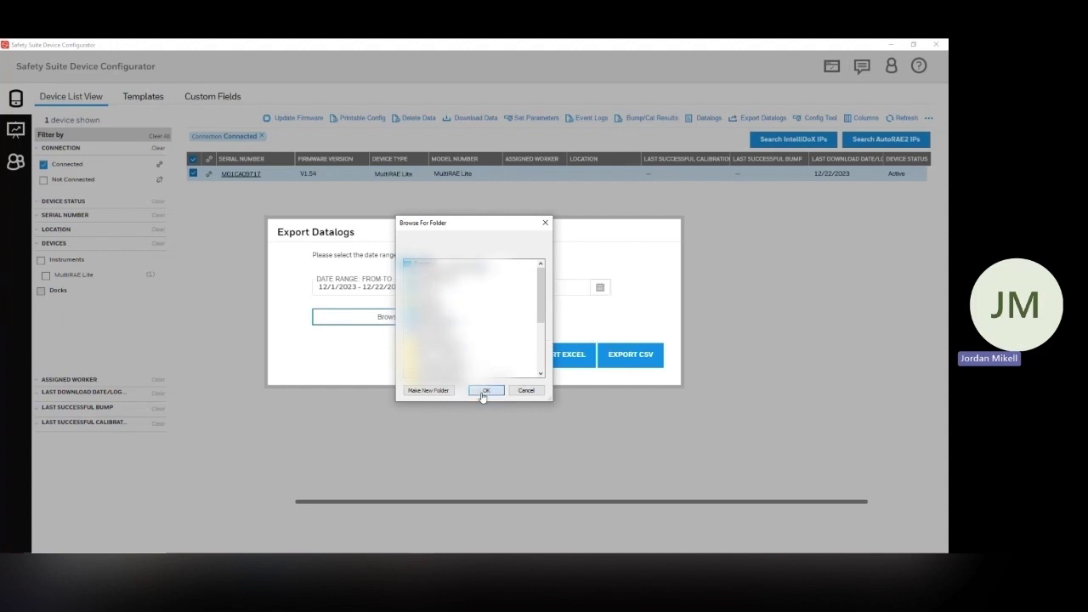
pyautogui.click(481, 392)
# Export the datalogs as CSV, then open M01CA09717_DataLog_1 from the desktop in Excel.
pyautogui.click(634, 378)
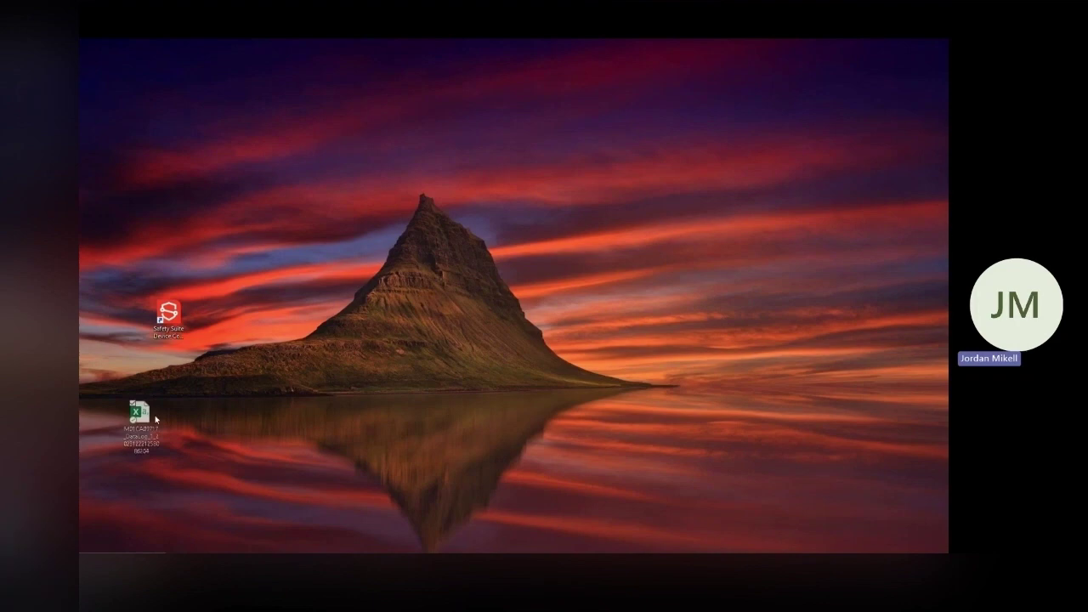
pyautogui.moveTo(139, 411); pyautogui.dragTo(355, 265)
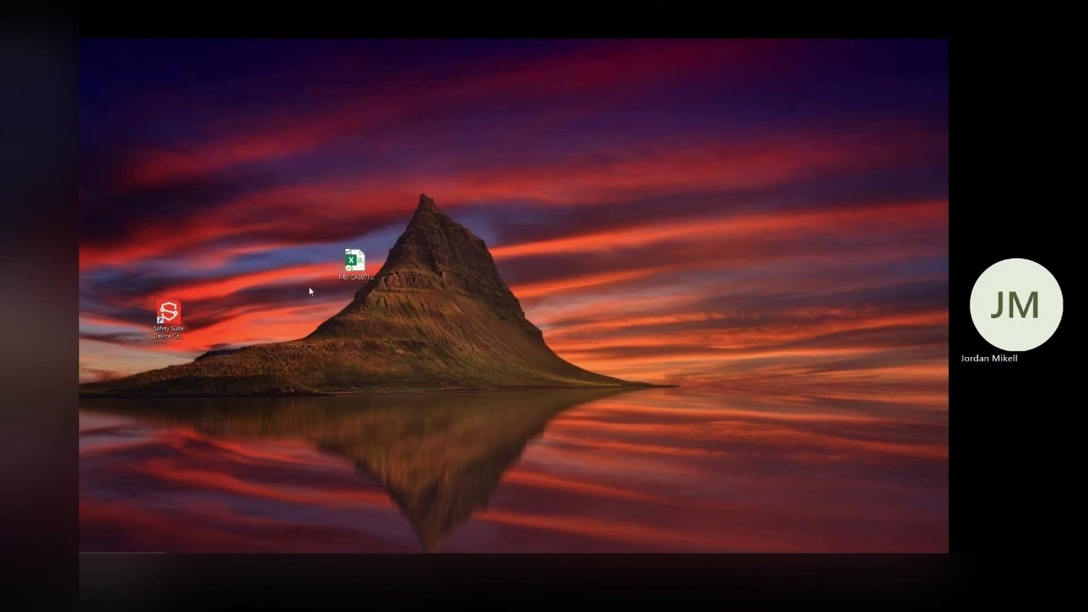
pyautogui.doubleClick(354, 260)
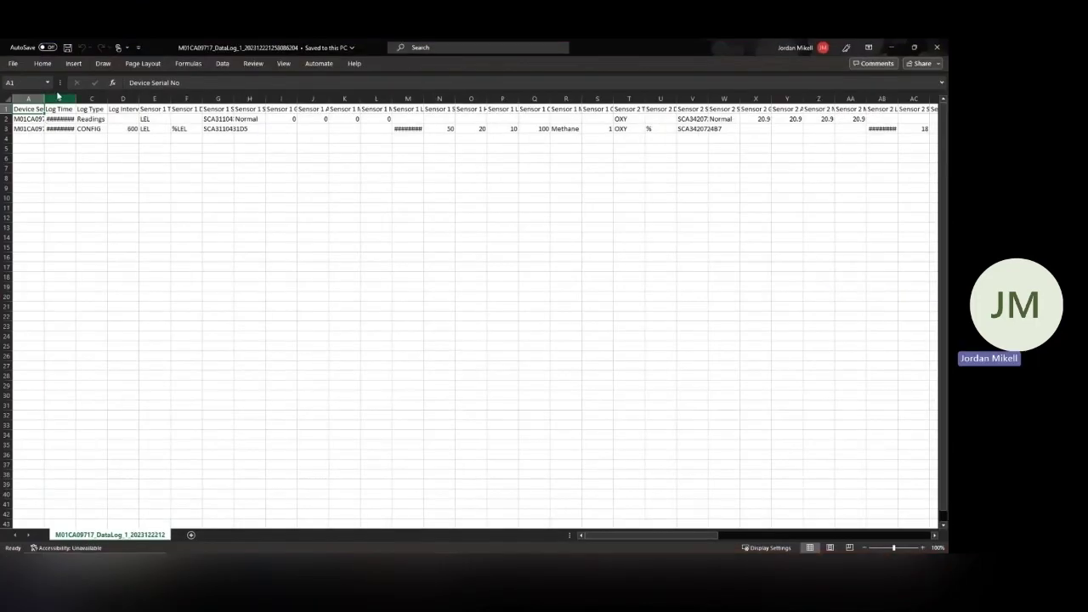
# AutoFit all worksheet columns, starting with A and B, so headers and log times show fully.
pyautogui.doubleClick(44, 99)
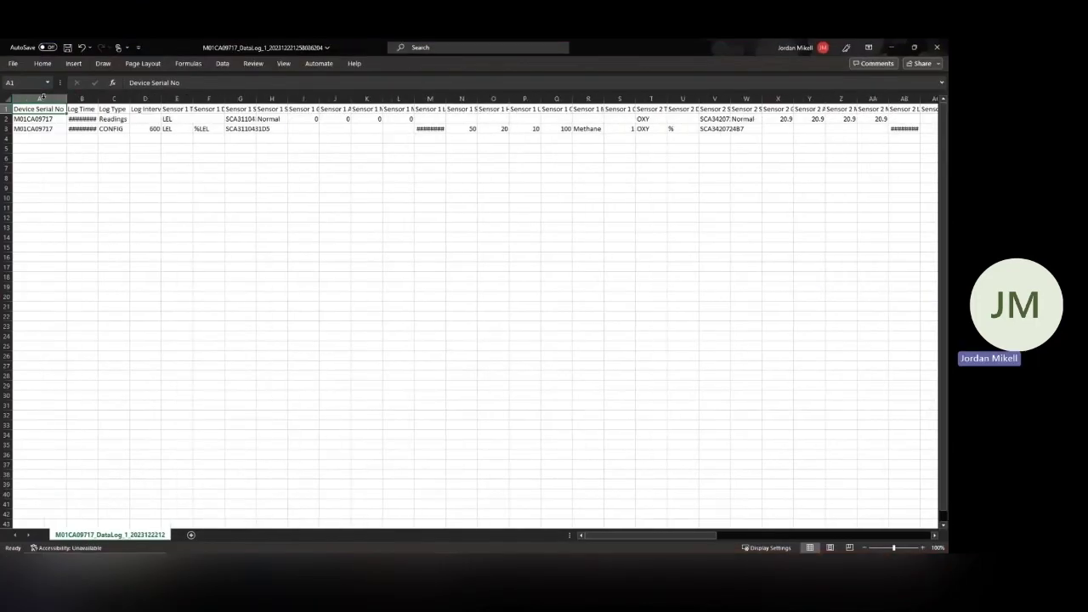
pyautogui.doubleClick(98, 98)
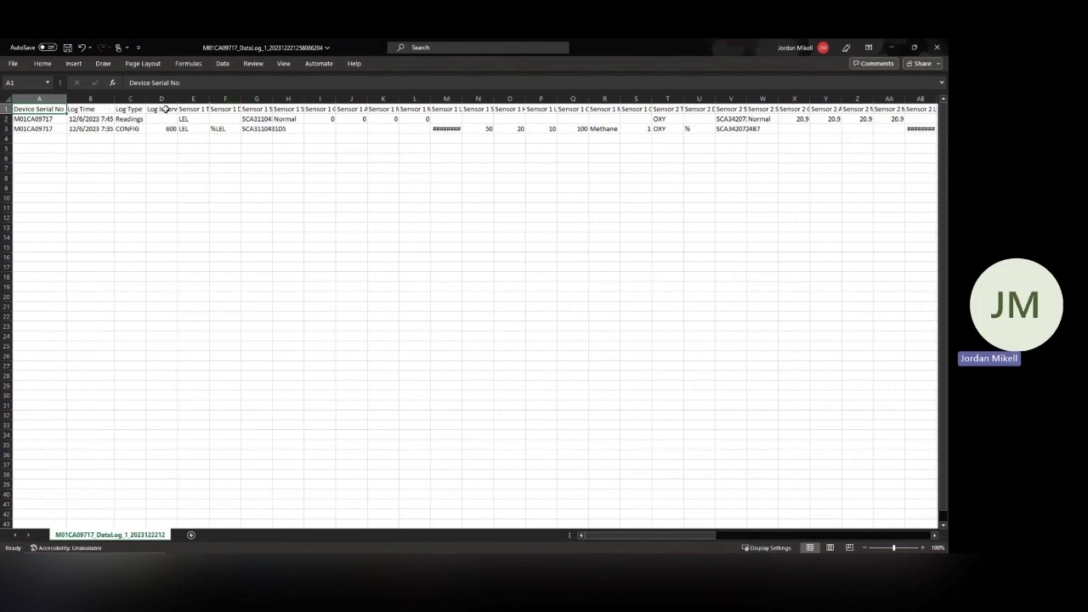
pyautogui.click(7, 100)
pyautogui.doubleClick(65, 98)
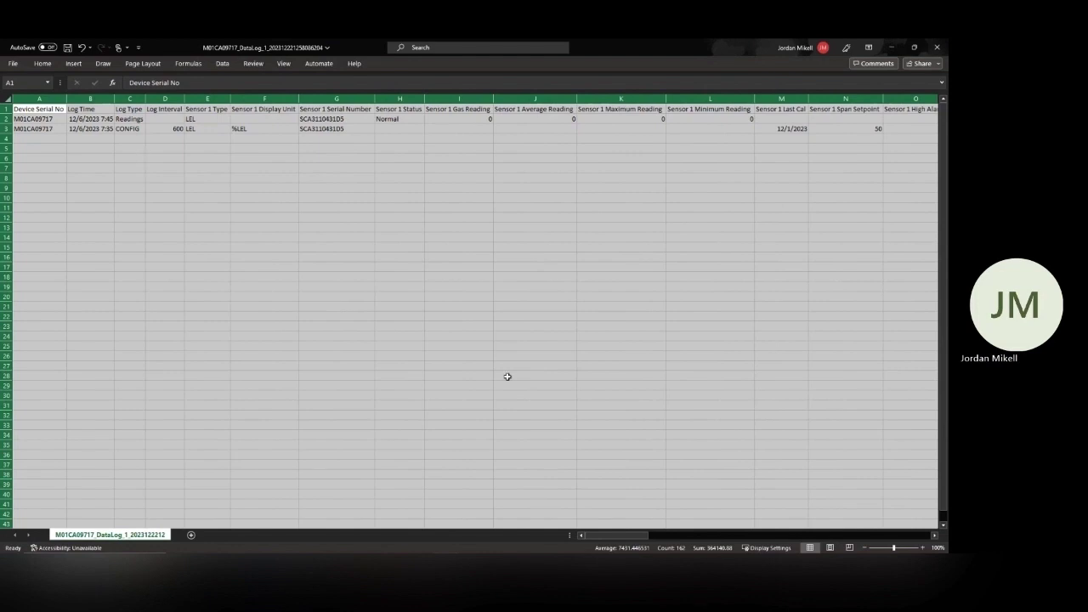
pyautogui.click(534, 257)
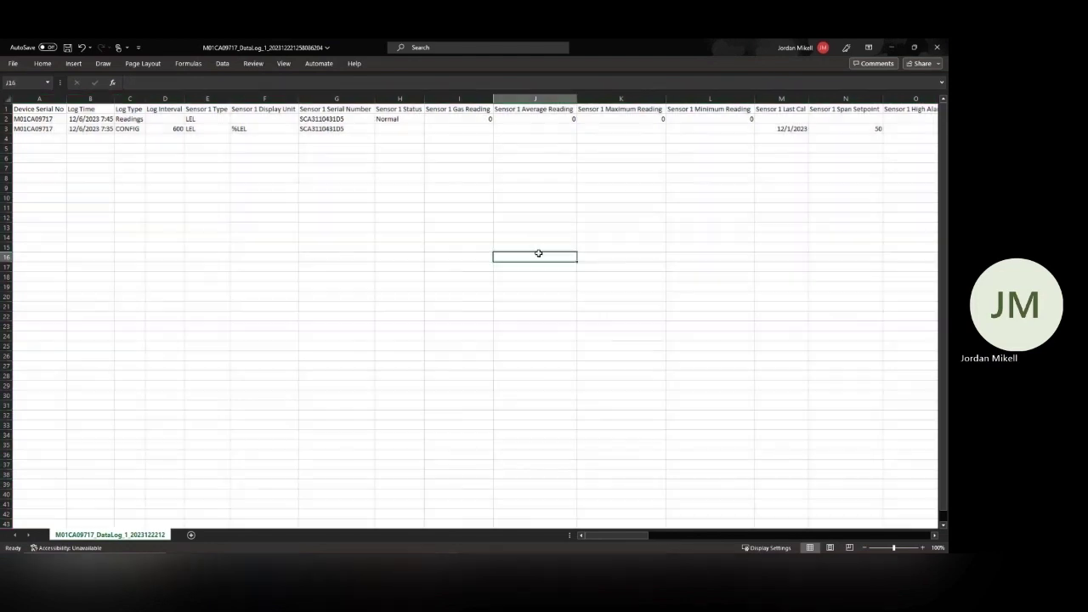
# Inspect the Sensor 1 Type value LEL and its Gas Reading cell.
pyautogui.click(204, 119)
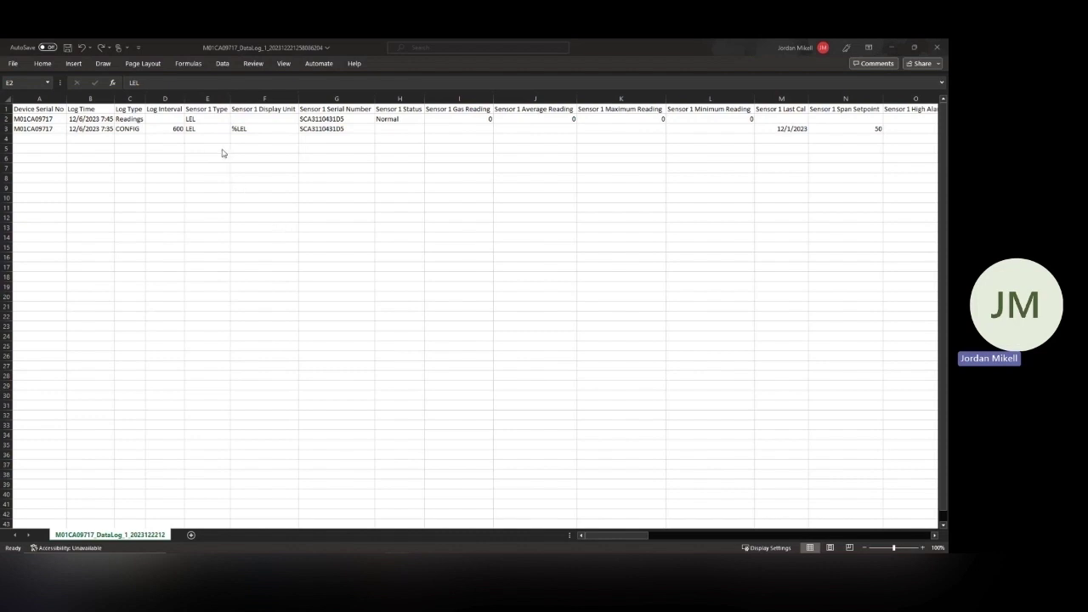
pyautogui.click(202, 121)
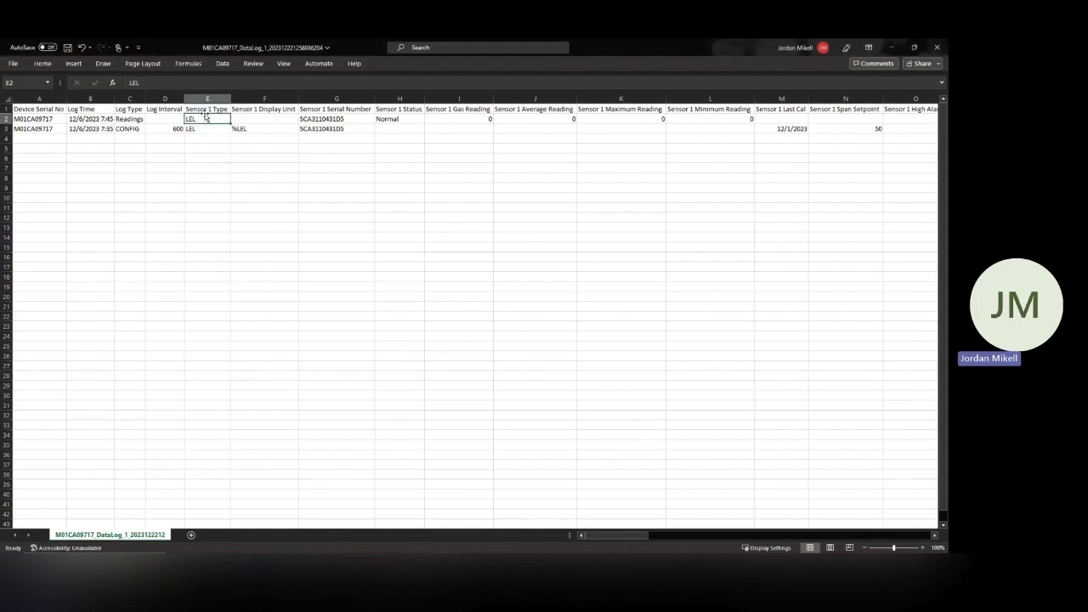
pyautogui.click(449, 122)
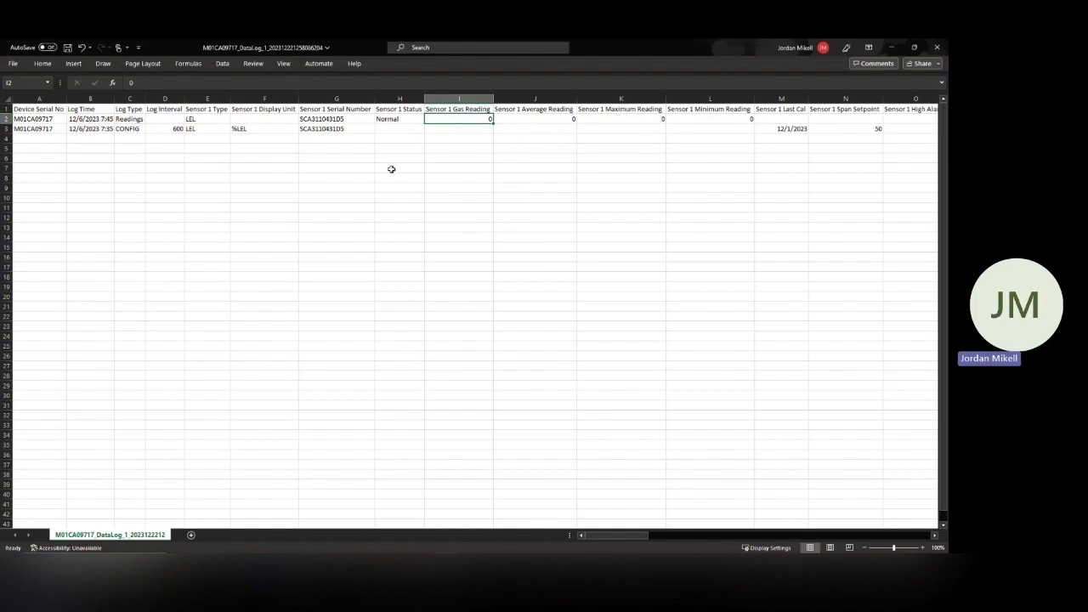
# Scroll right to check the Sensor 2 Last Cal date, then close Excel choosing Don't Save.
pyautogui.moveTo(617, 537); pyautogui.dragTo(688, 550)
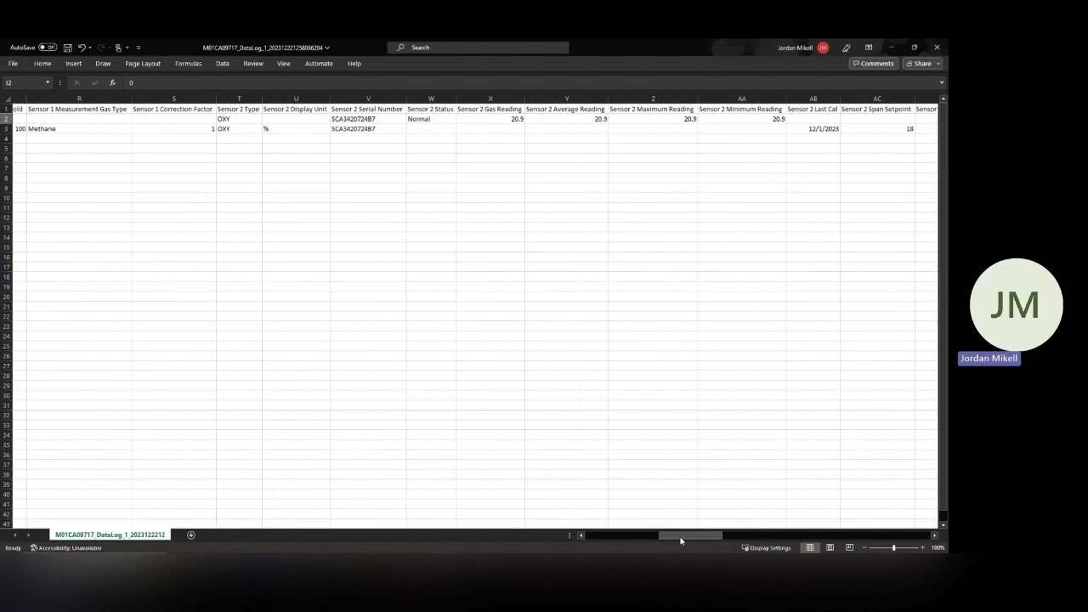
pyautogui.moveTo(680, 539); pyautogui.dragTo(712, 537)
pyautogui.click(323, 130)
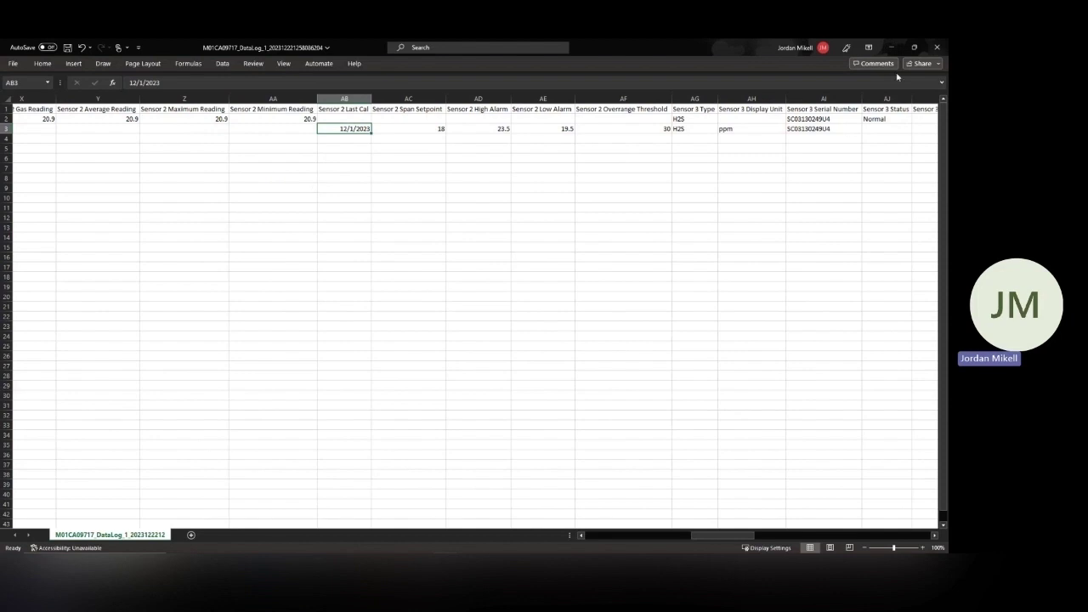
pyautogui.click(930, 52)
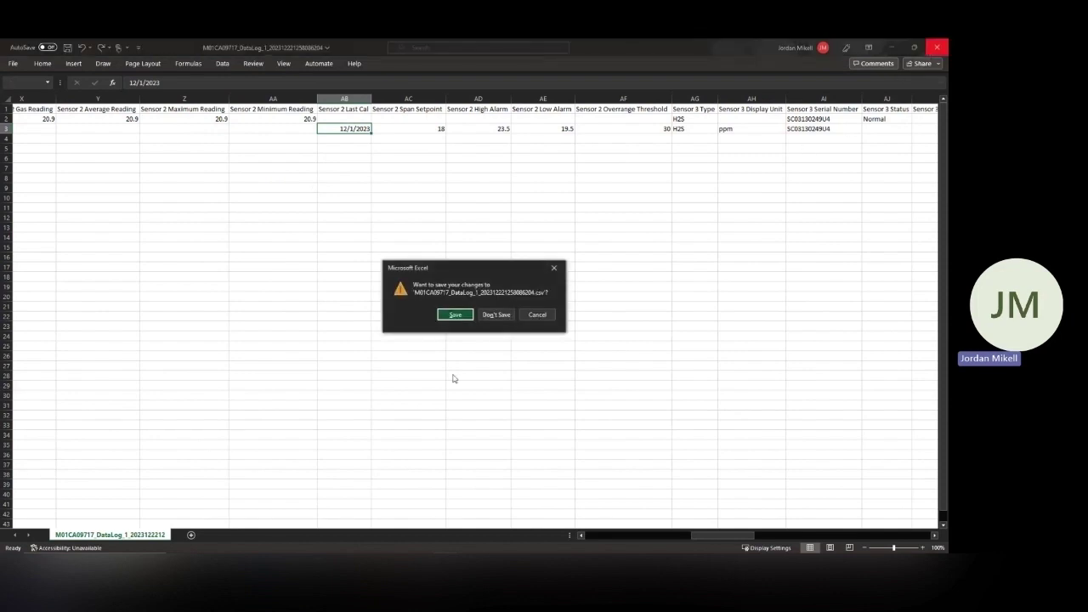
pyautogui.click(491, 320)
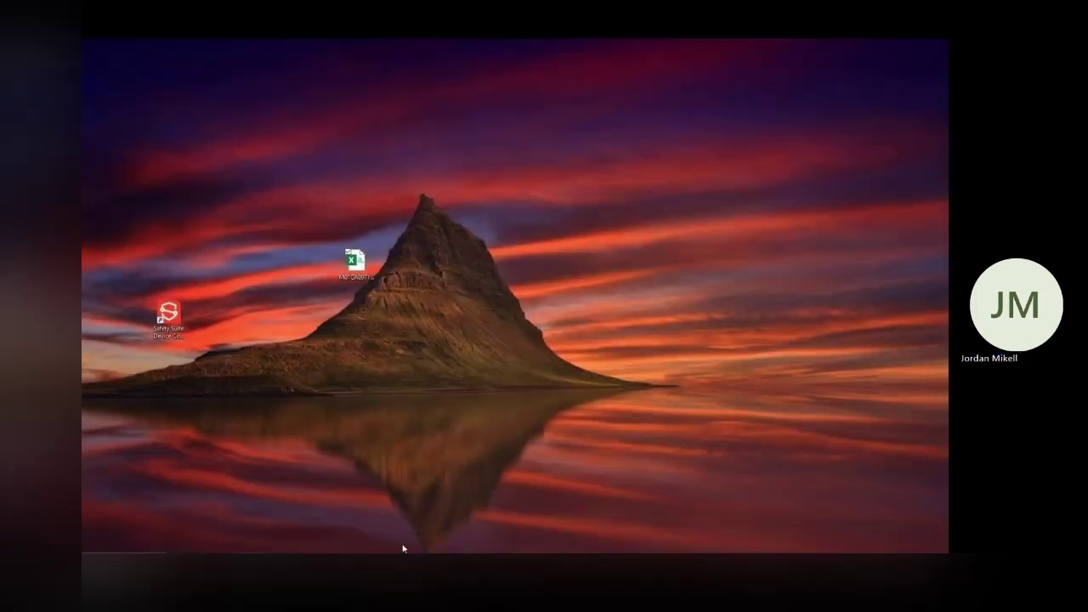
# Return to Device Configurator, open Bump/Cal Results and select the 12/01/2023 Calibration row.
pyautogui.click(400, 548)
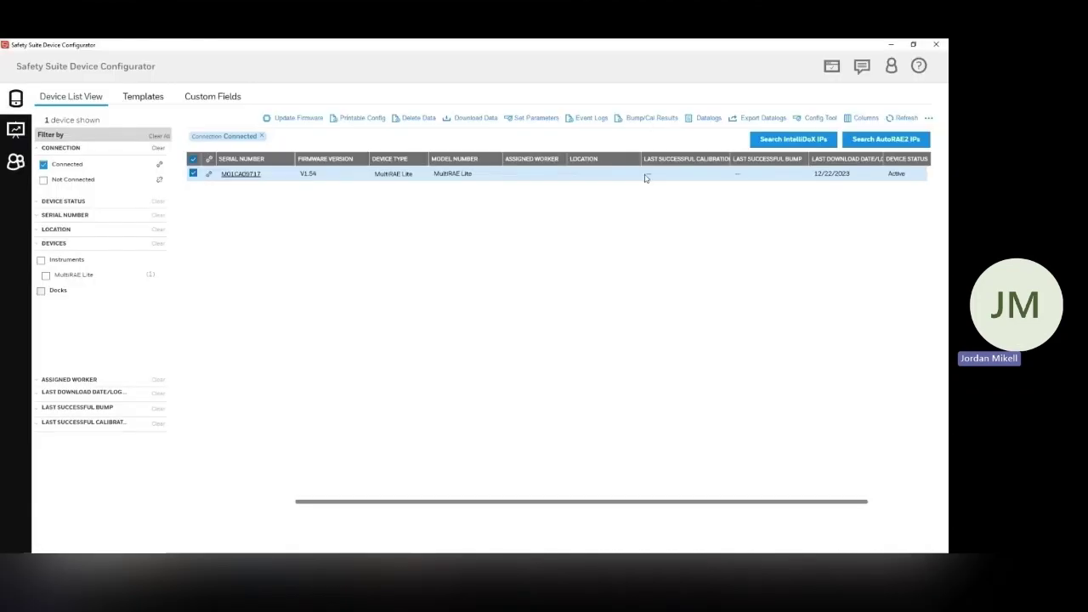
pyautogui.click(628, 123)
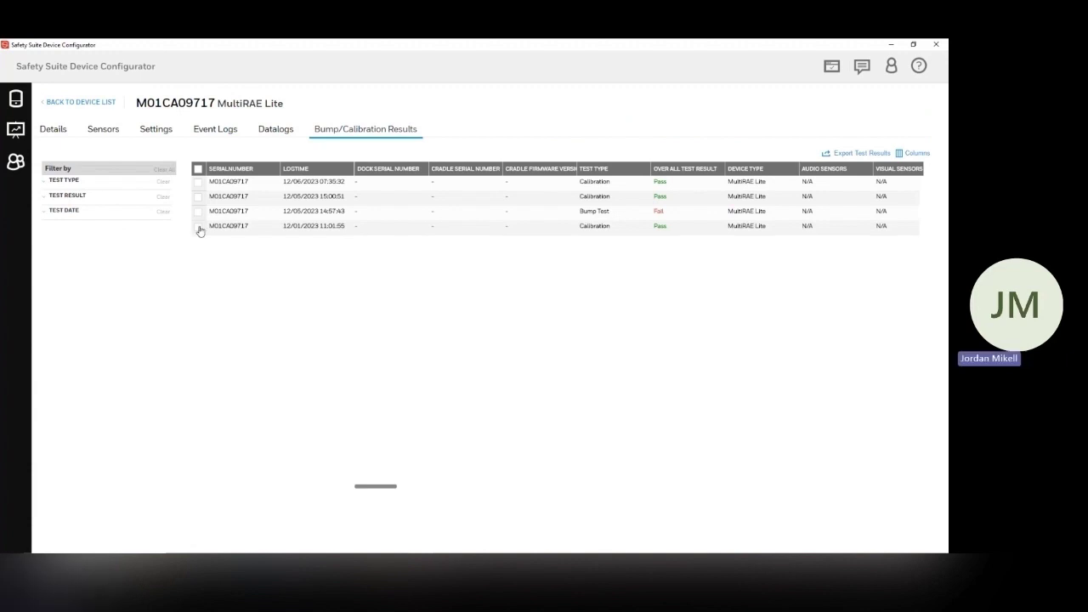
pyautogui.click(198, 227)
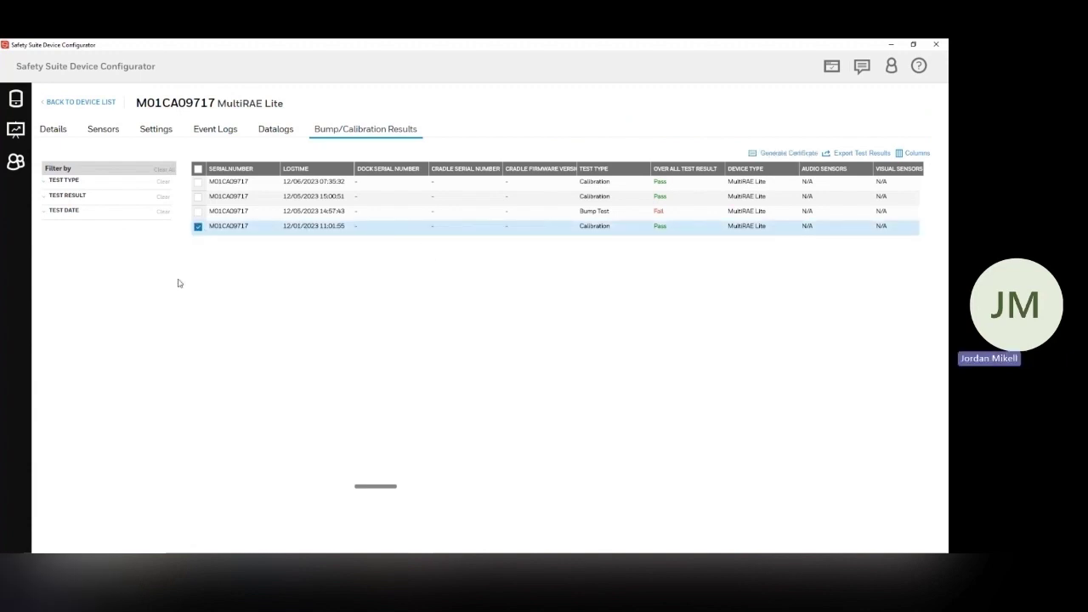
# Generate the 12/01/2023 calibration certificate, look it over, and choose Save as PDF.
pyautogui.click(798, 155)
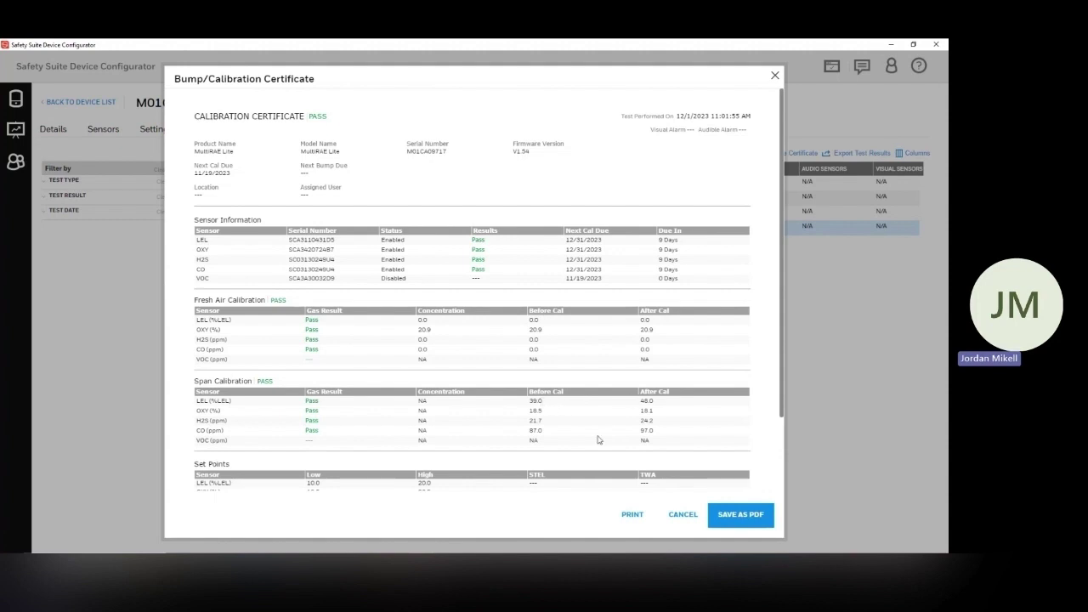
pyautogui.scroll(-1, 599, 434)
pyautogui.scroll(-2, 599, 434)
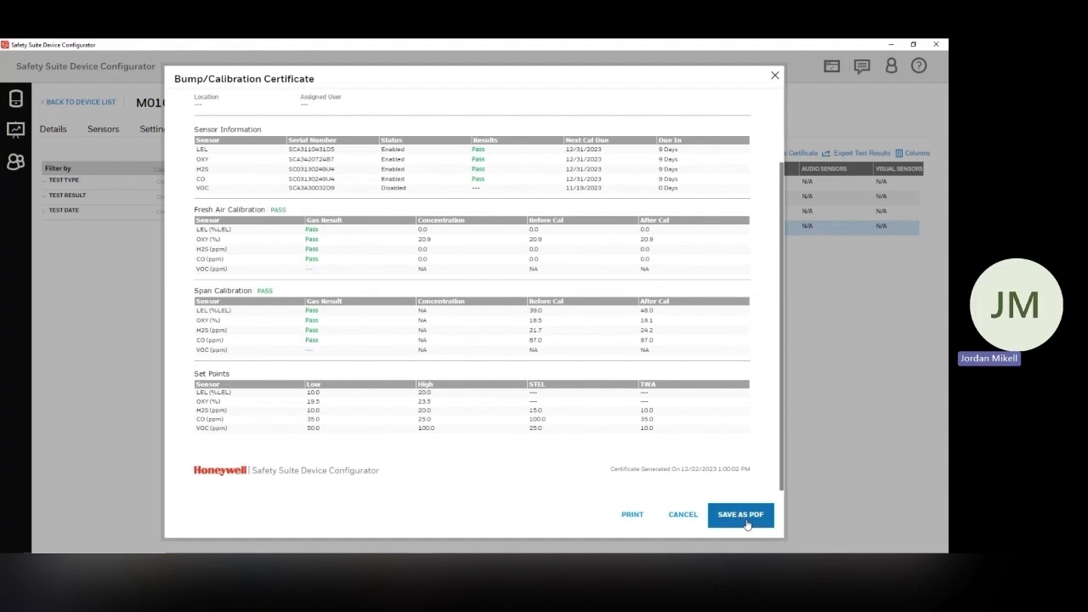
pyautogui.click(741, 515)
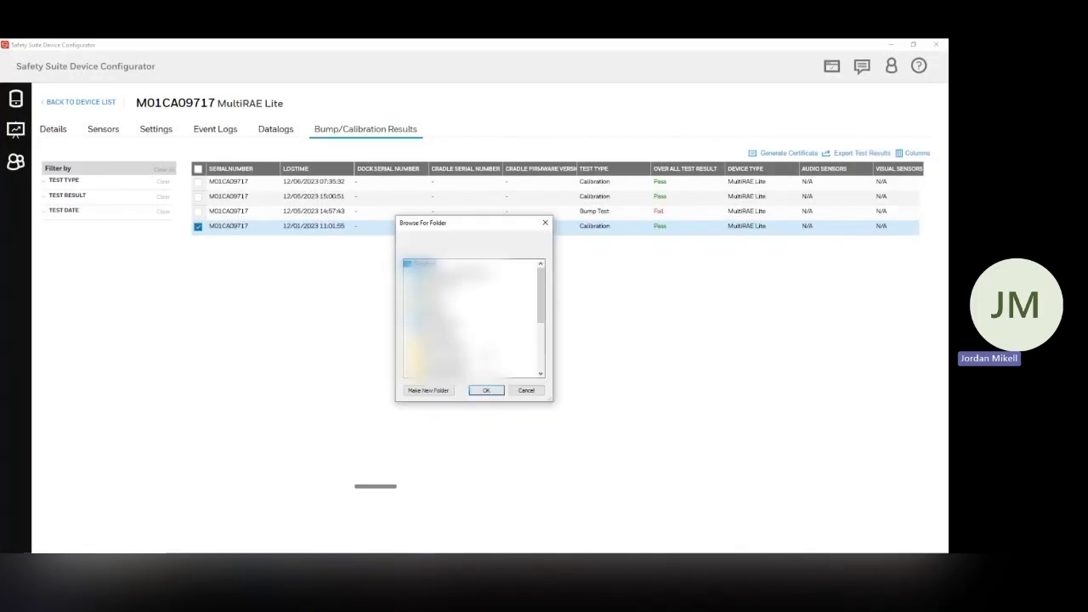
# Save the 12/01/2023 calibration certificate PDF to the desktop, place it below the datalog file, and open it.
pyautogui.click(481, 391)
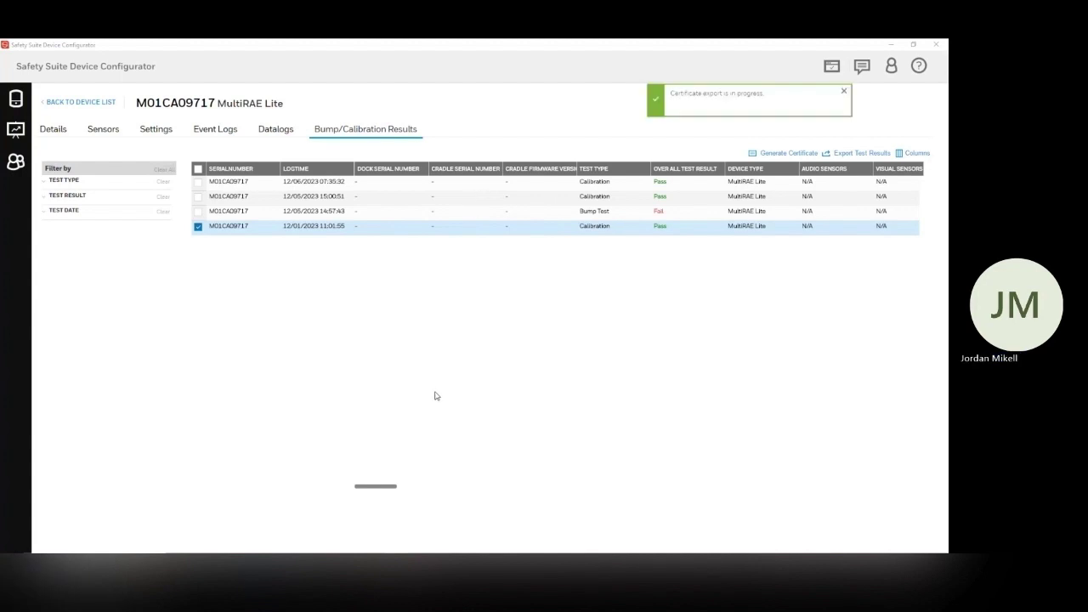
pyautogui.click(889, 45)
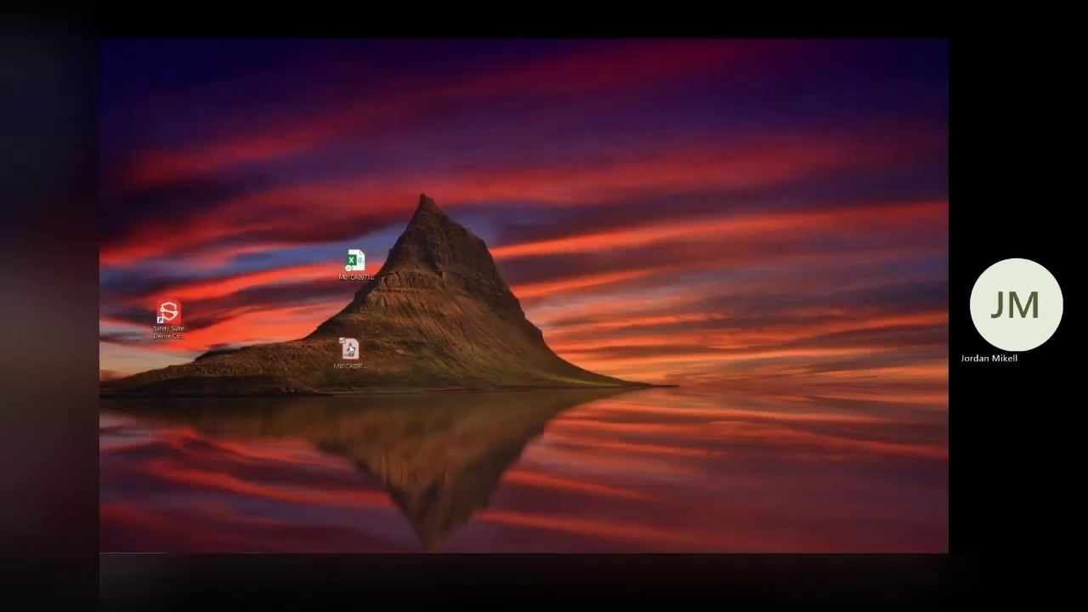
pyautogui.moveTo(351, 350); pyautogui.dragTo(352, 326)
pyautogui.doubleClick(352, 326)
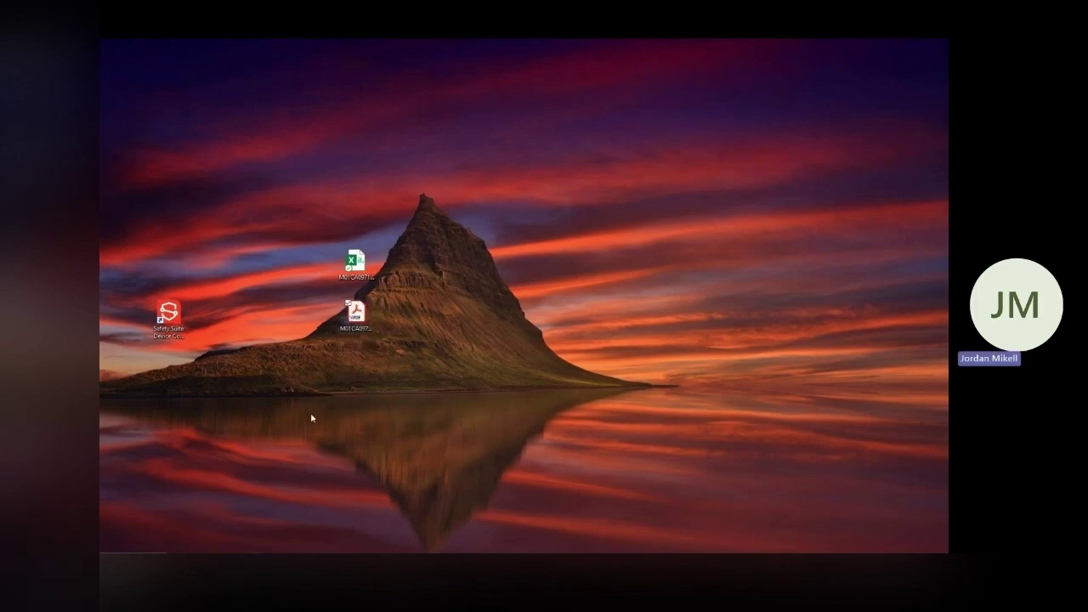
pyautogui.scroll(-4, 410, 314)
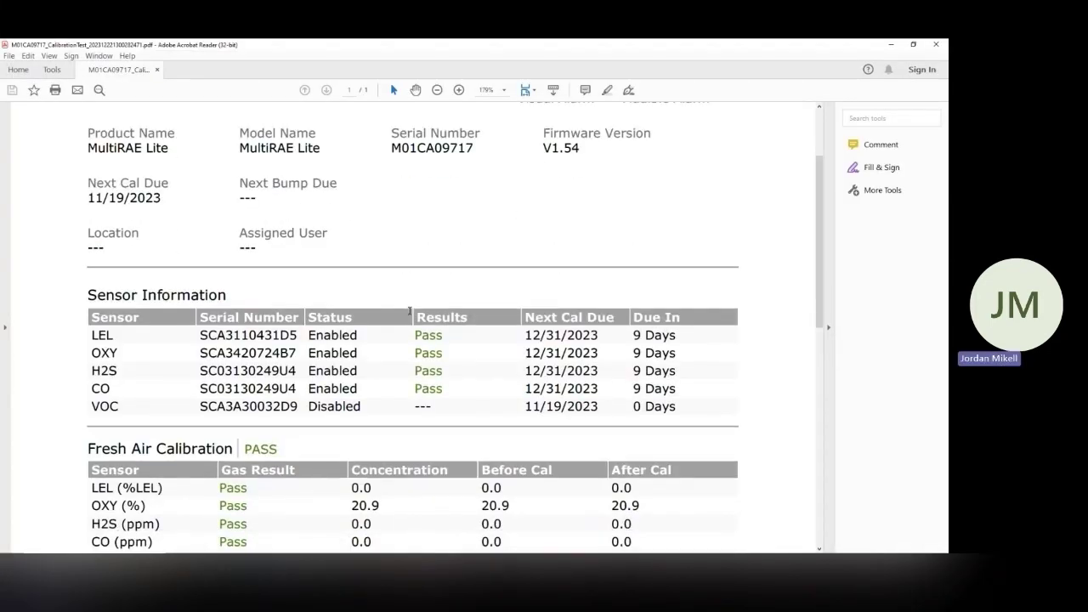
pyautogui.scroll(4, 409, 314)
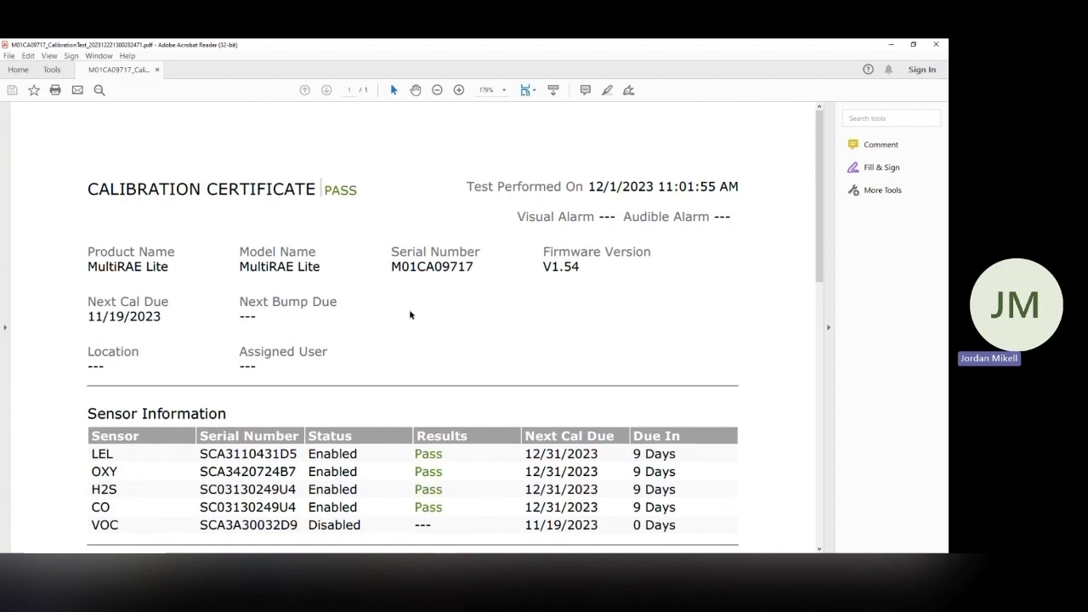